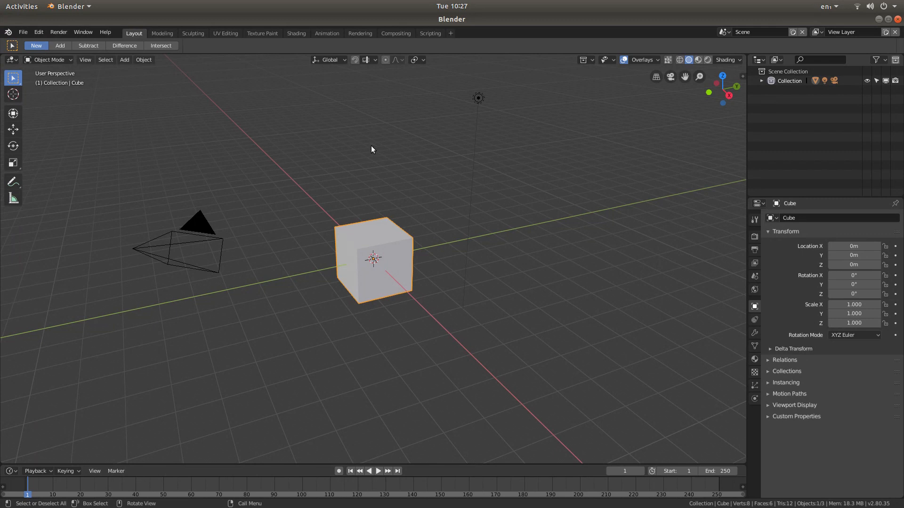
Step: Delete the default cube, leaving only the camera and lamp
{"action": "right_click", "coordinate": [366, 243]}
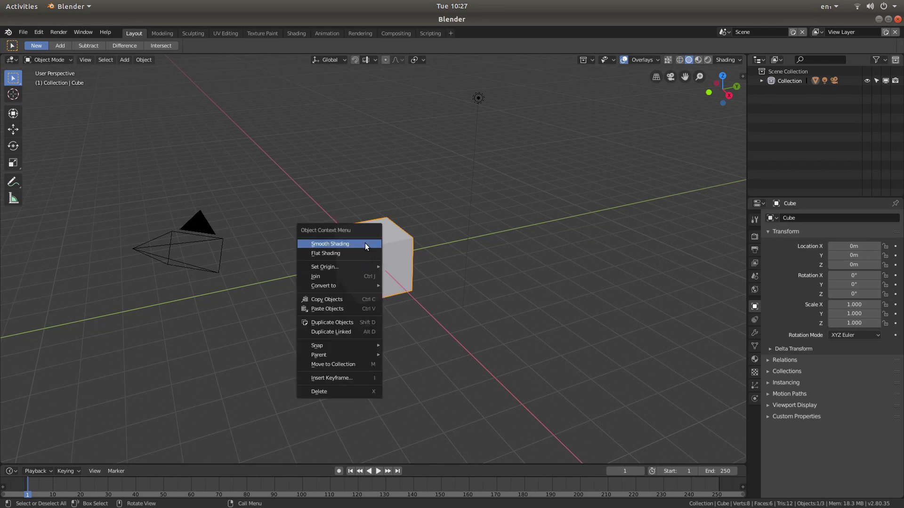
{"action": "left_click", "coordinate": [320, 390]}
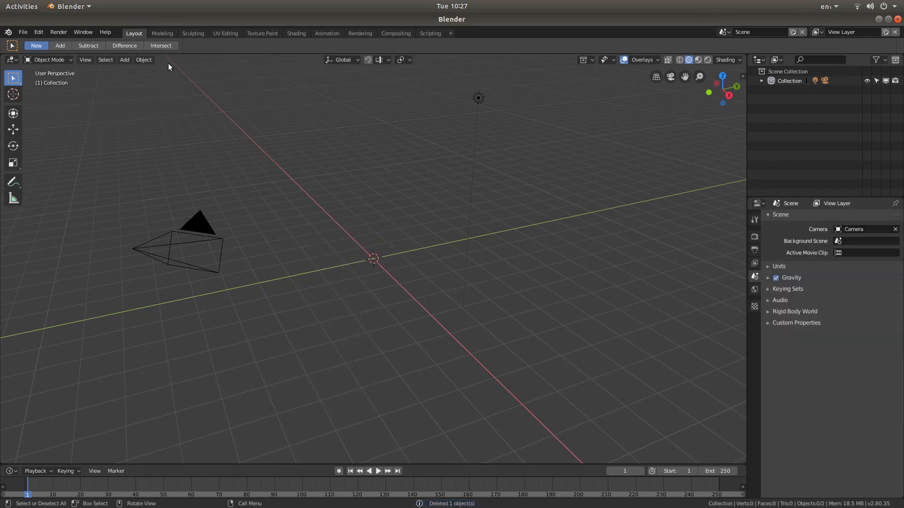
Step: Add a UV sphere at the origin and expand its Add UV Sphere settings
{"action": "left_click", "coordinate": [125, 62]}
{"action": "mouse_move", "coordinate": [136, 71]}
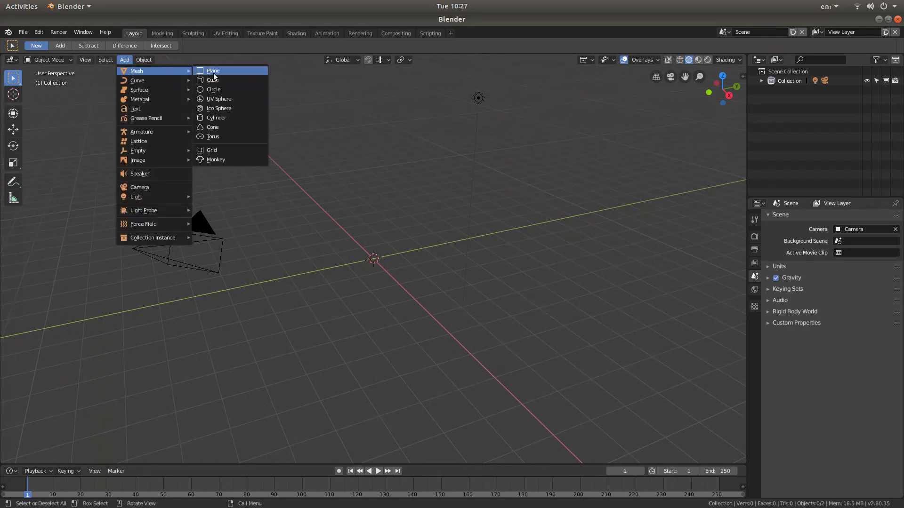
{"action": "left_click", "coordinate": [227, 104]}
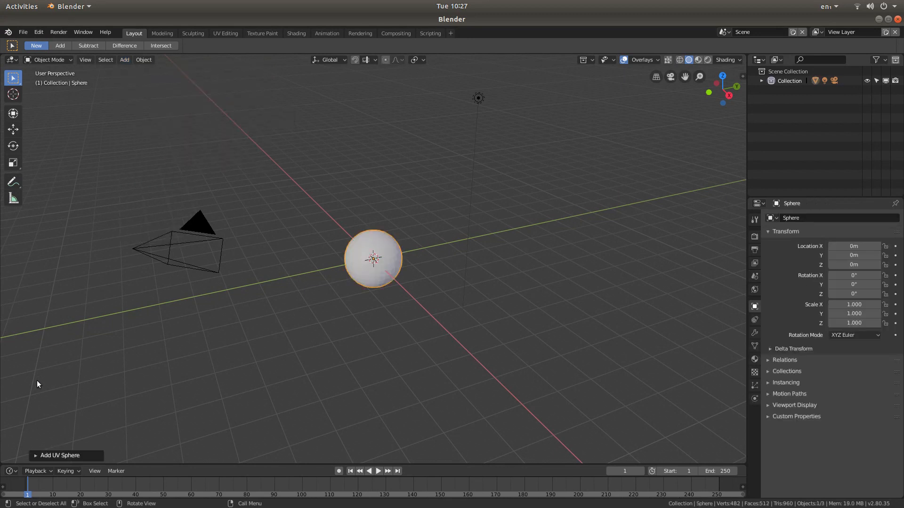
{"action": "left_click", "coordinate": [35, 454]}
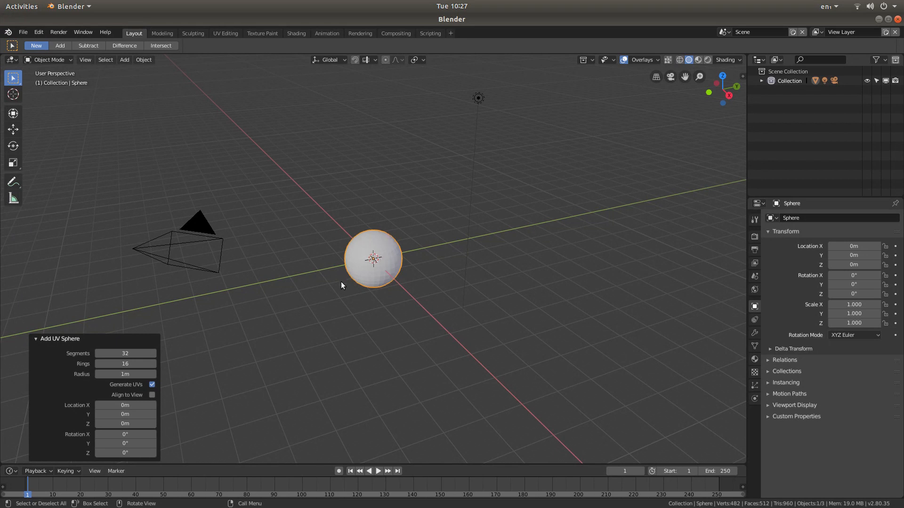
Step: Rebuild the sphere with 100 segments and 50 rings, then collapse the settings
{"action": "left_click", "coordinate": [117, 353]}
{"action": "type", "text": "1"}
{"action": "type", "text": "00"}
{"action": "key", "text": "Return"}
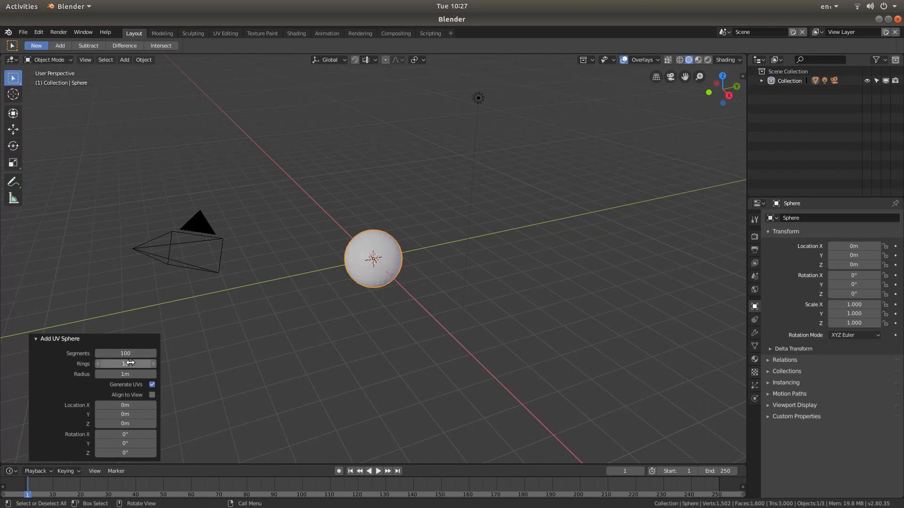
{"action": "double_click", "coordinate": [130, 363]}
{"action": "type", "text": "50"}
{"action": "key", "text": "Return"}
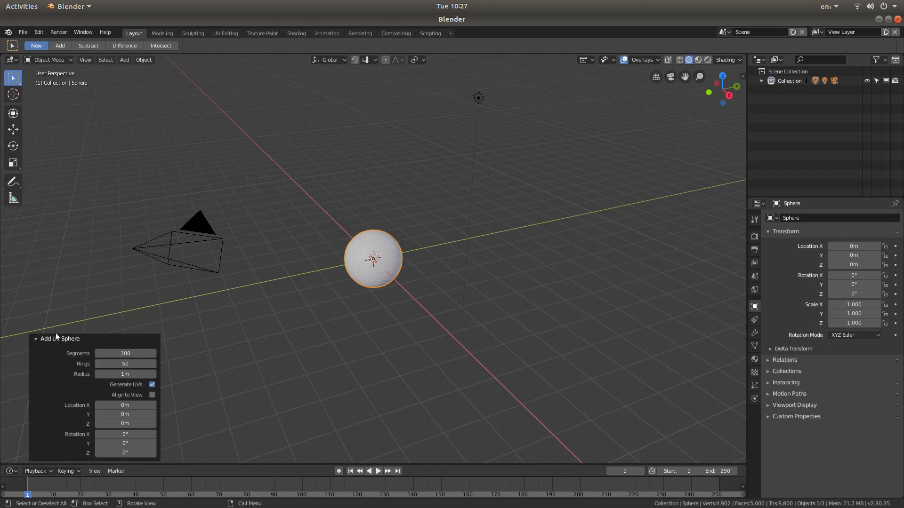
{"action": "left_click", "coordinate": [34, 339]}
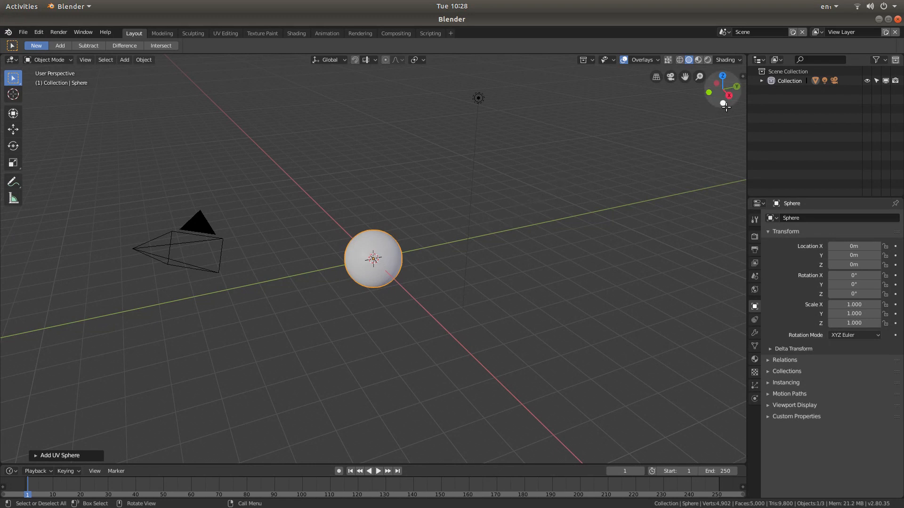
Step: Switch to Top view of the sphere and show the interaction mode list
{"action": "left_click", "coordinate": [722, 76]}
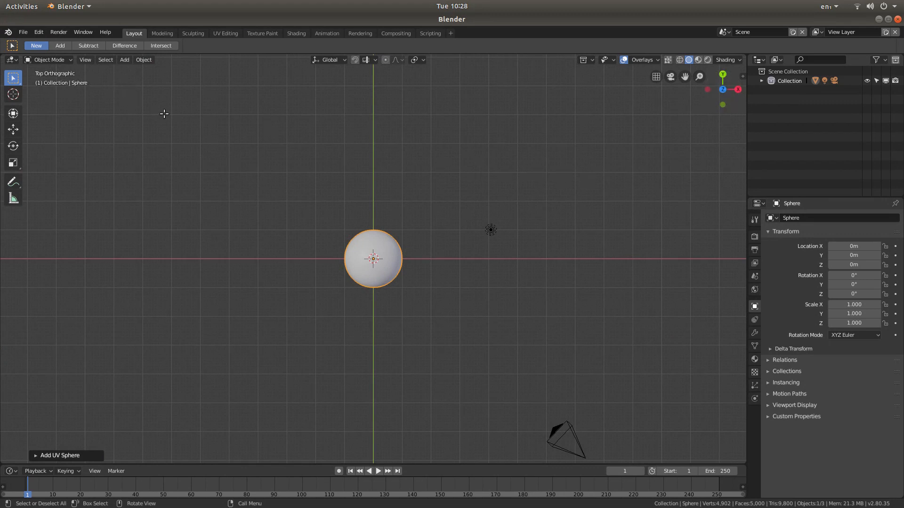
{"action": "left_click", "coordinate": [47, 59]}
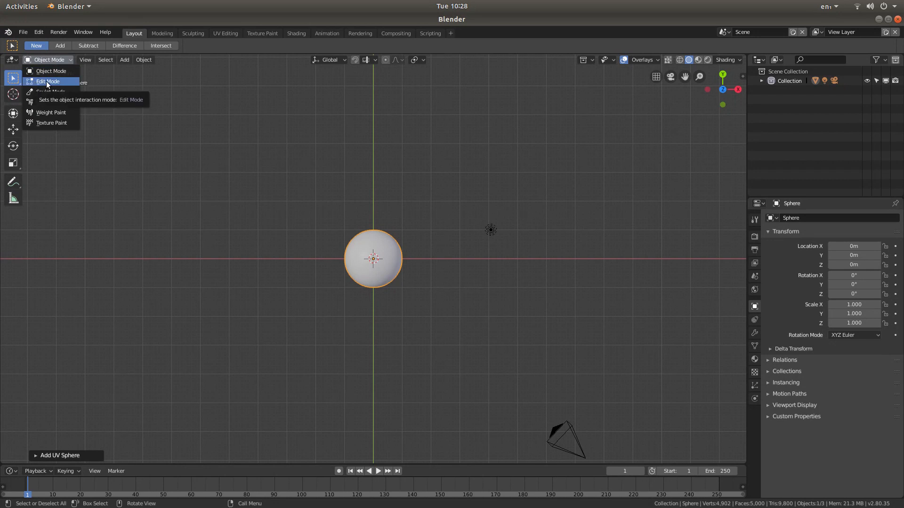
Step: Enter Edit Mode on the sphere and select only its top pole vertex
{"action": "left_click", "coordinate": [46, 81]}
{"action": "scroll", "coordinate": [389, 276], "scroll_direction": "up", "scroll_amount": 2}
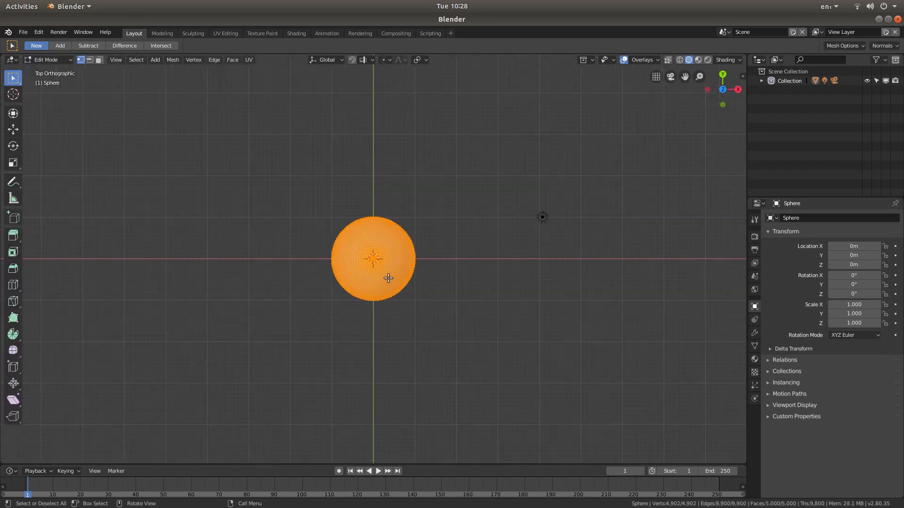
{"action": "scroll", "coordinate": [383, 276], "scroll_direction": "up", "scroll_amount": 2}
{"action": "scroll", "coordinate": [382, 274], "scroll_direction": "up", "scroll_amount": 3}
{"action": "scroll", "coordinate": [382, 274], "scroll_direction": "up", "scroll_amount": 3}
{"action": "scroll", "coordinate": [380, 273], "scroll_direction": "up", "scroll_amount": 2}
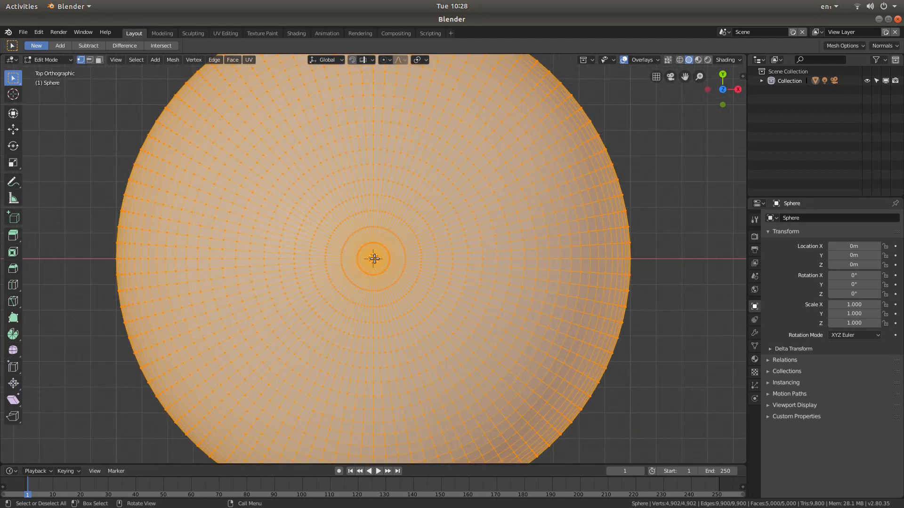
{"action": "left_click", "coordinate": [375, 259]}
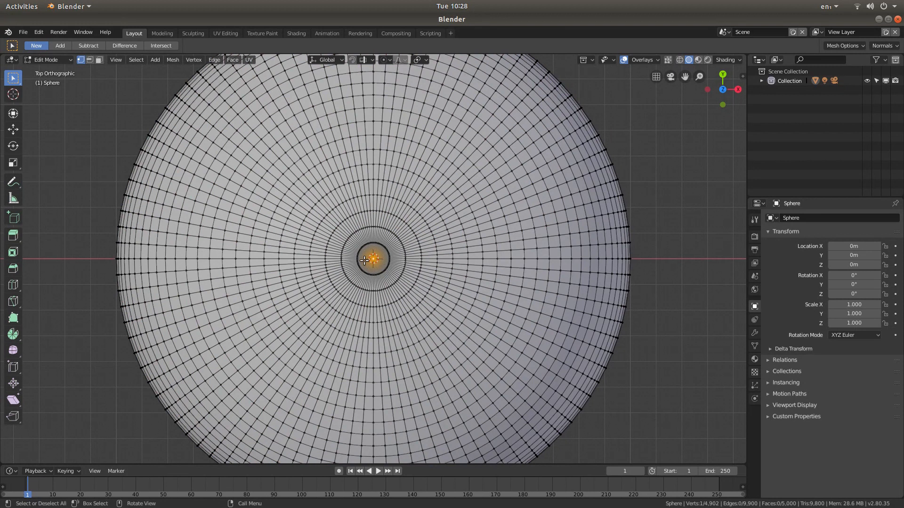
{"action": "scroll", "coordinate": [401, 255], "scroll_direction": "down", "scroll_amount": 1}
{"action": "scroll", "coordinate": [401, 256], "scroll_direction": "down", "scroll_amount": 3}
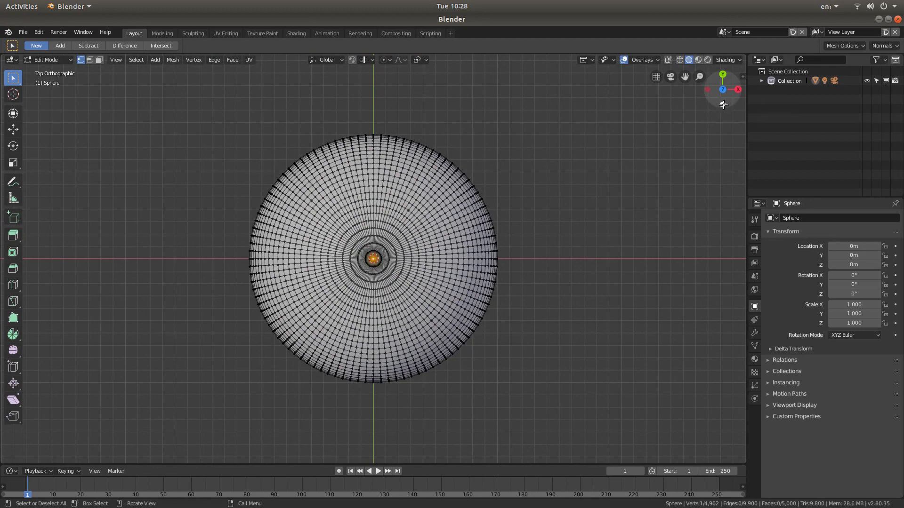
Step: Switch to Front Orthographic view of the sphere
{"action": "left_click", "coordinate": [722, 105]}
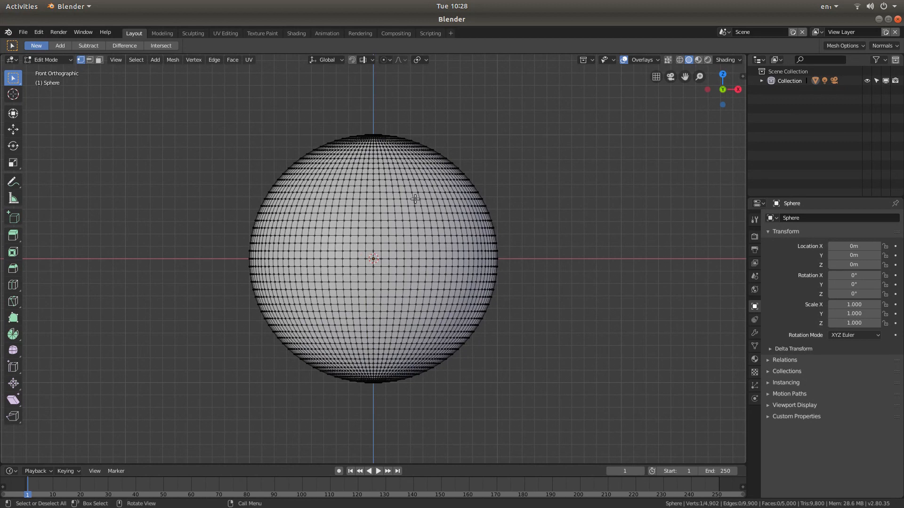
{"action": "scroll", "coordinate": [357, 166], "scroll_direction": "down", "scroll_amount": 1}
{"action": "scroll", "coordinate": [345, 176], "scroll_direction": "down", "scroll_amount": 1}
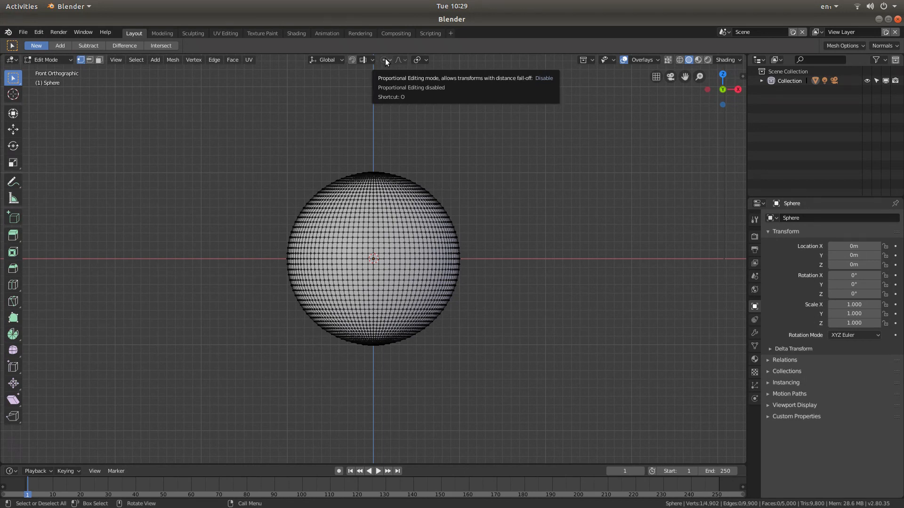
Step: Enable proportional editing in Connected mode
{"action": "left_click", "coordinate": [386, 61]}
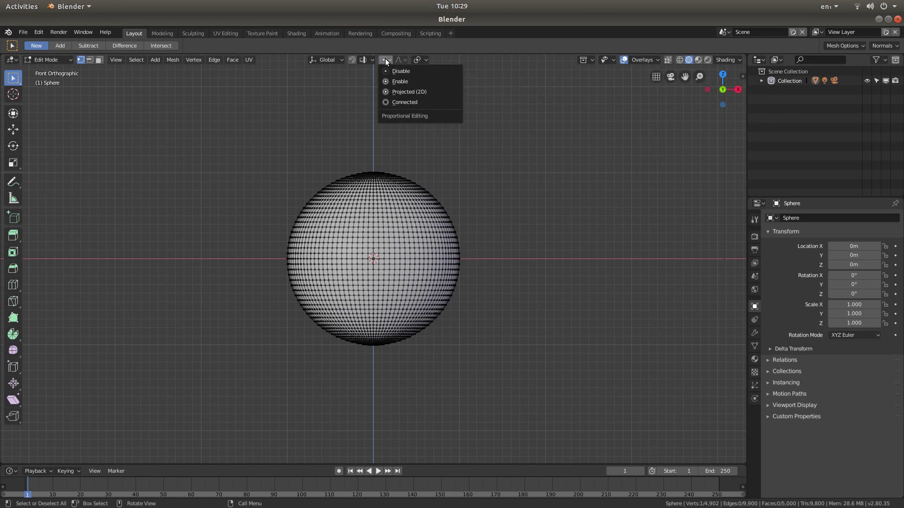
{"action": "left_click", "coordinate": [404, 102]}
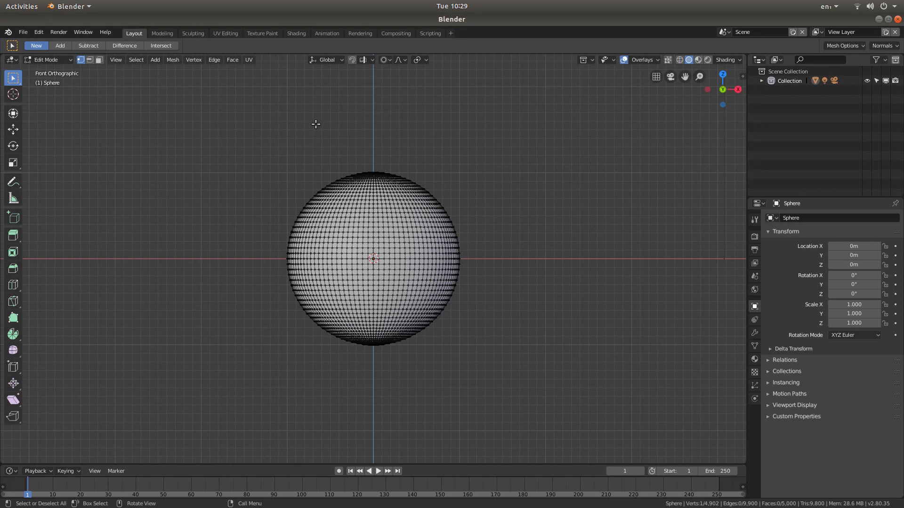
Step: Move the top vertex up along Z with proportional size 1.61 to form an egg, and confirm
{"action": "left_click", "coordinate": [14, 130]}
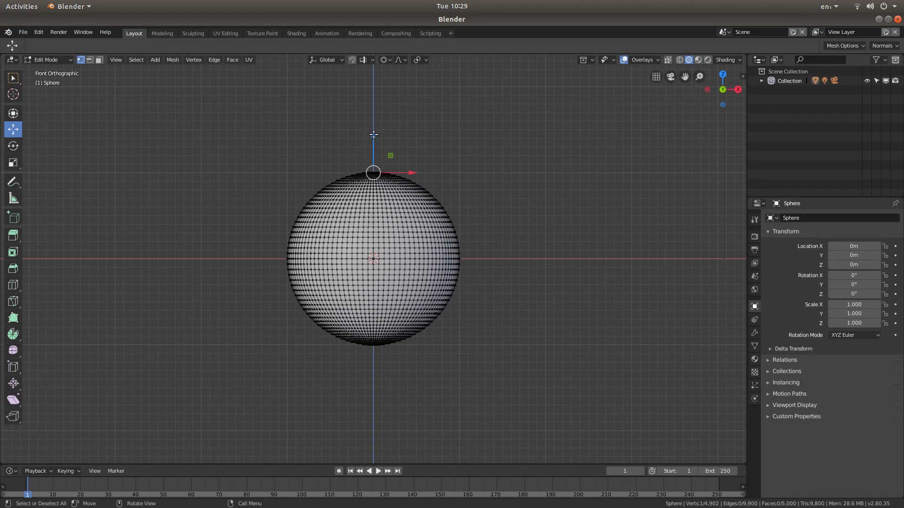
{"action": "left_click_drag", "start_coordinate": [373, 135], "coordinate": [374, 134]}
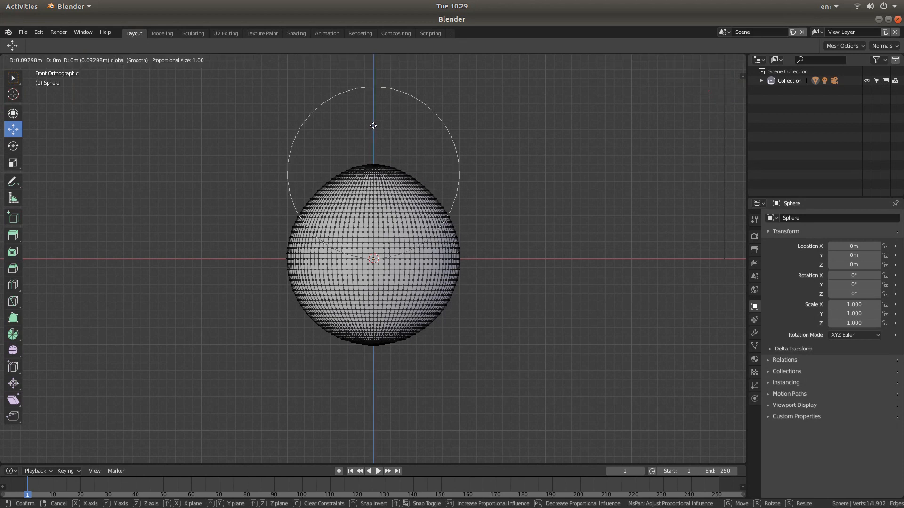
{"action": "left_click_drag", "start_coordinate": [374, 135], "coordinate": [373, 93]}
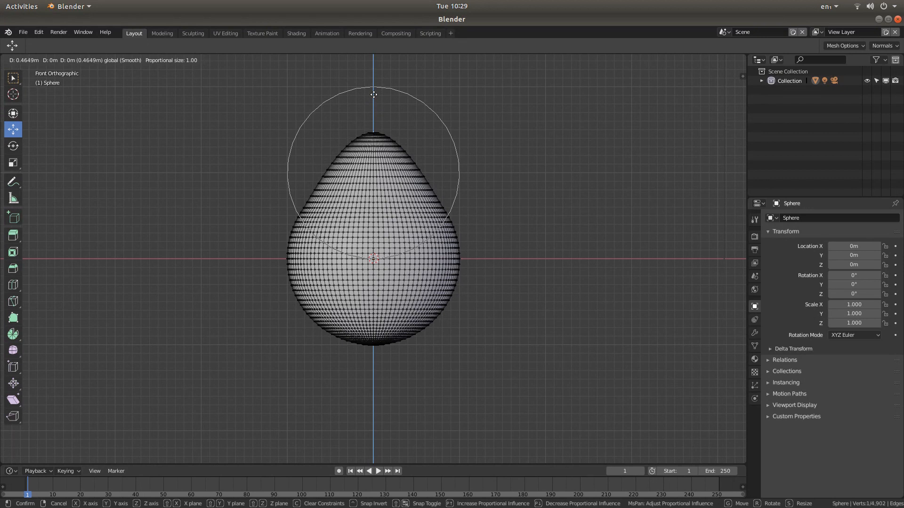
{"action": "scroll", "coordinate": [374, 94], "scroll_direction": "down", "scroll_amount": 1}
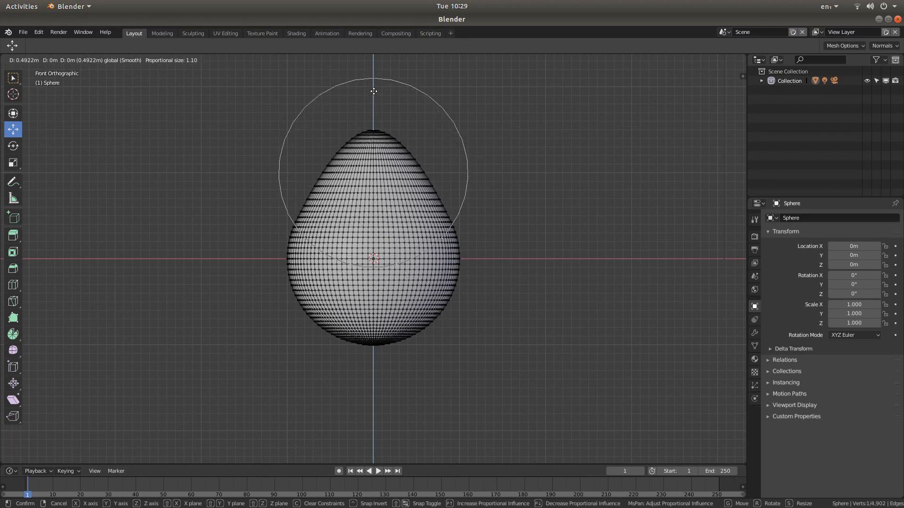
{"action": "left_click_drag", "start_coordinate": [374, 94], "coordinate": [375, 89]}
{"action": "scroll", "coordinate": [374, 89], "scroll_direction": "down", "scroll_amount": 1}
{"action": "scroll", "coordinate": [374, 89], "scroll_direction": "down", "scroll_amount": 1}
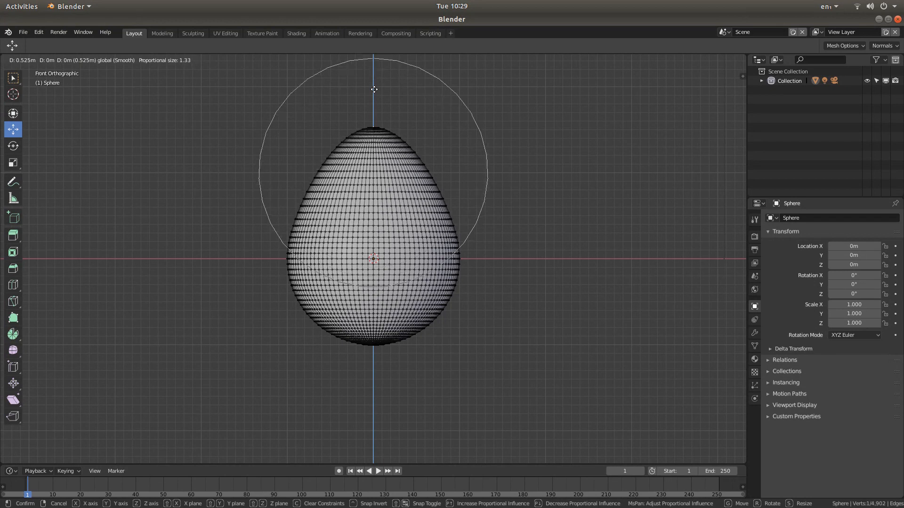
{"action": "scroll", "coordinate": [374, 89], "scroll_direction": "down", "scroll_amount": 1}
{"action": "scroll", "coordinate": [375, 90], "scroll_direction": "down", "scroll_amount": 1}
{"action": "scroll", "coordinate": [374, 89], "scroll_direction": "up", "scroll_amount": 1}
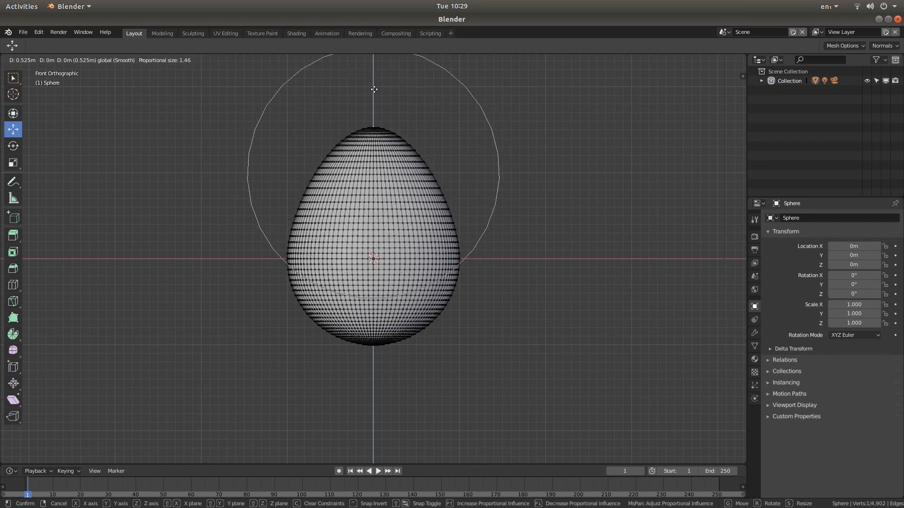
{"action": "scroll", "coordinate": [374, 90], "scroll_direction": "up", "scroll_amount": 1}
{"action": "scroll", "coordinate": [374, 90], "scroll_direction": "down", "scroll_amount": 1}
{"action": "scroll", "coordinate": [374, 89], "scroll_direction": "down", "scroll_amount": 1}
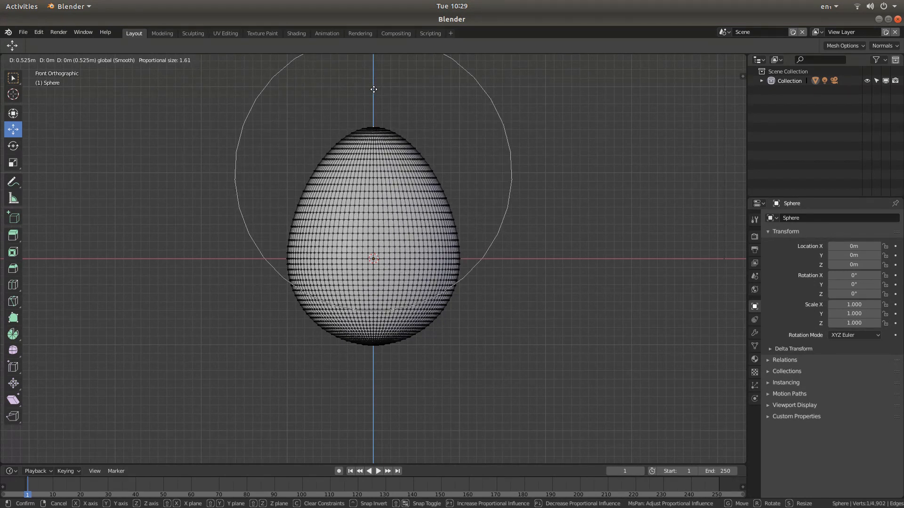
{"action": "scroll", "coordinate": [373, 89], "scroll_direction": "down", "scroll_amount": 1}
{"action": "scroll", "coordinate": [374, 89], "scroll_direction": "up", "scroll_amount": 1}
{"action": "scroll", "coordinate": [373, 87], "scroll_direction": "down", "scroll_amount": 1}
{"action": "scroll", "coordinate": [374, 86], "scroll_direction": "up", "scroll_amount": 1}
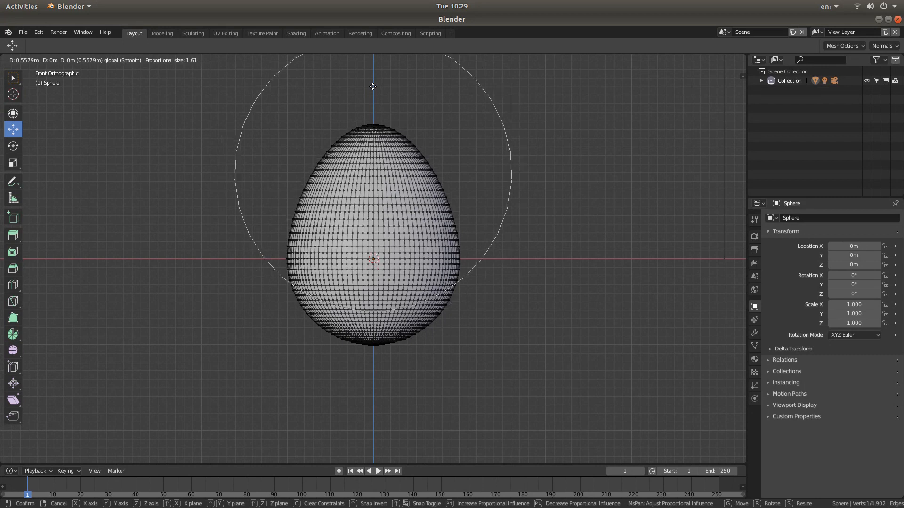
{"action": "left_click", "coordinate": [372, 87]}
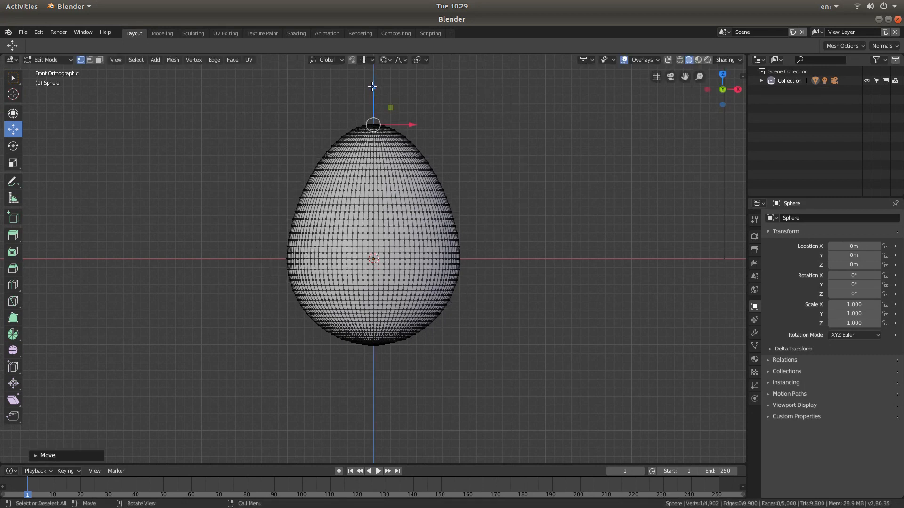